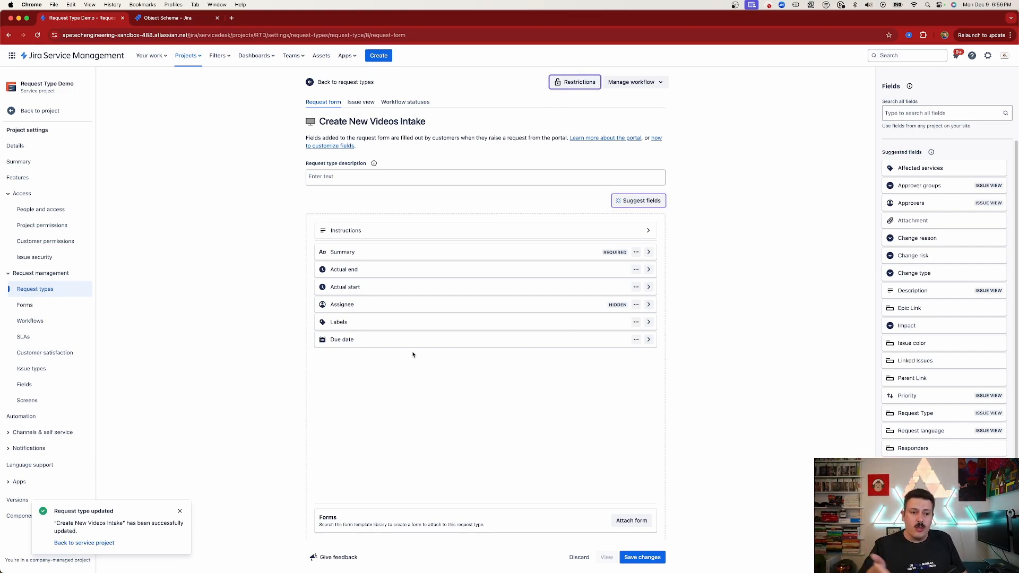
# - Save the changes to the Create New Videos Intake request form and open the Revyz Data Manager for Jira home page
pyautogui.click(642, 557)
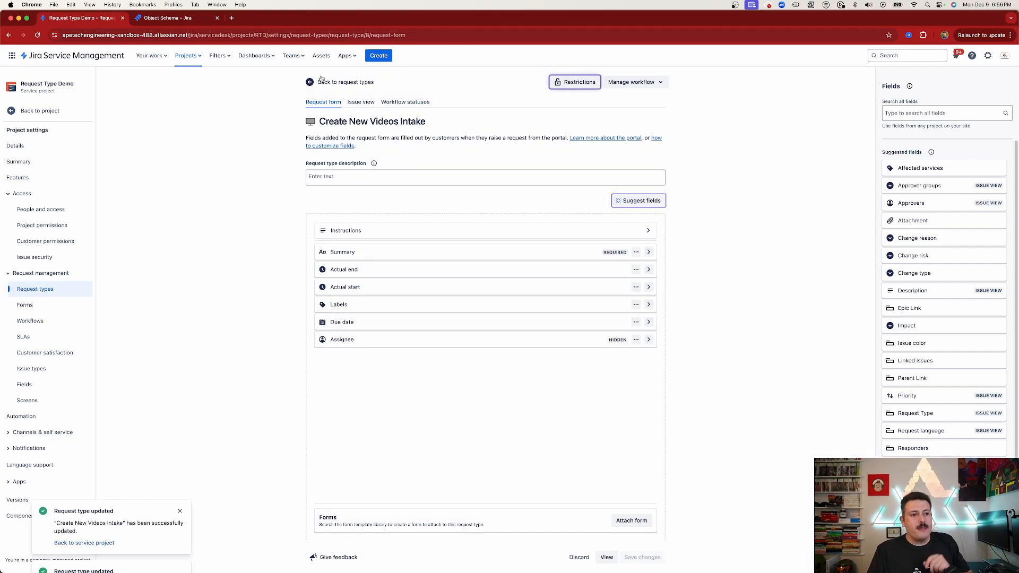
pyautogui.click(347, 56)
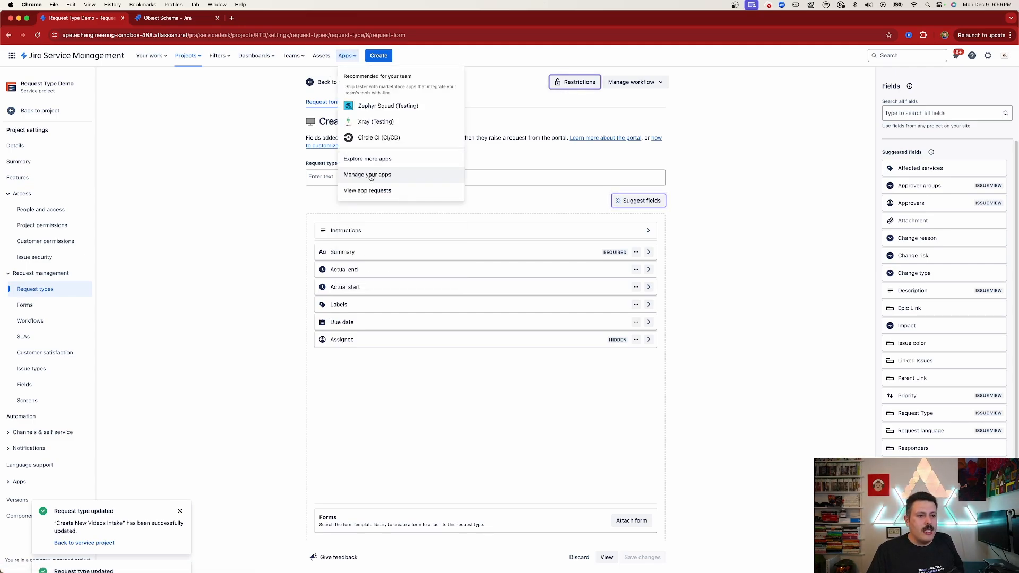
pyautogui.click(373, 175)
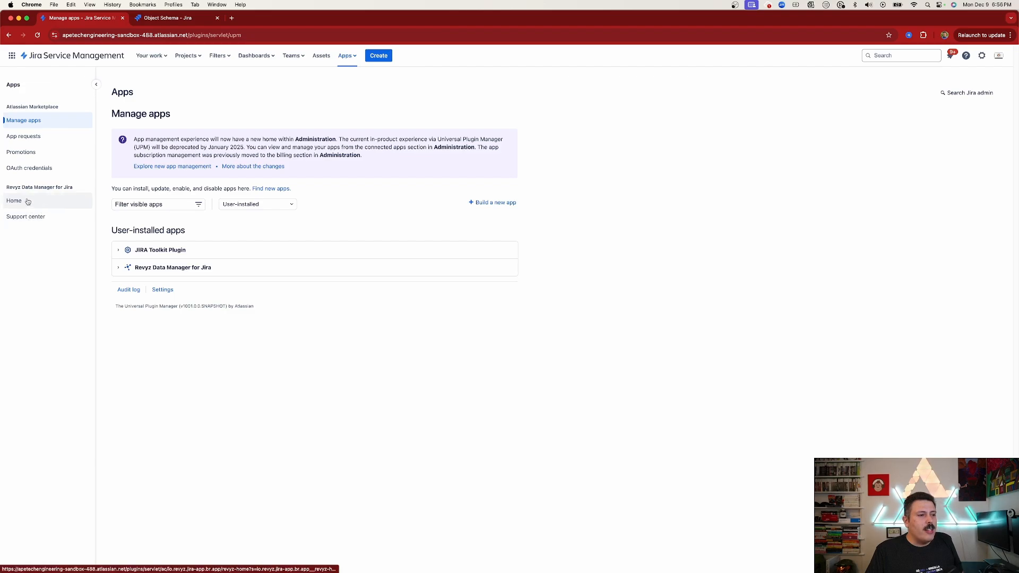
pyautogui.tripleClick(65, 193)
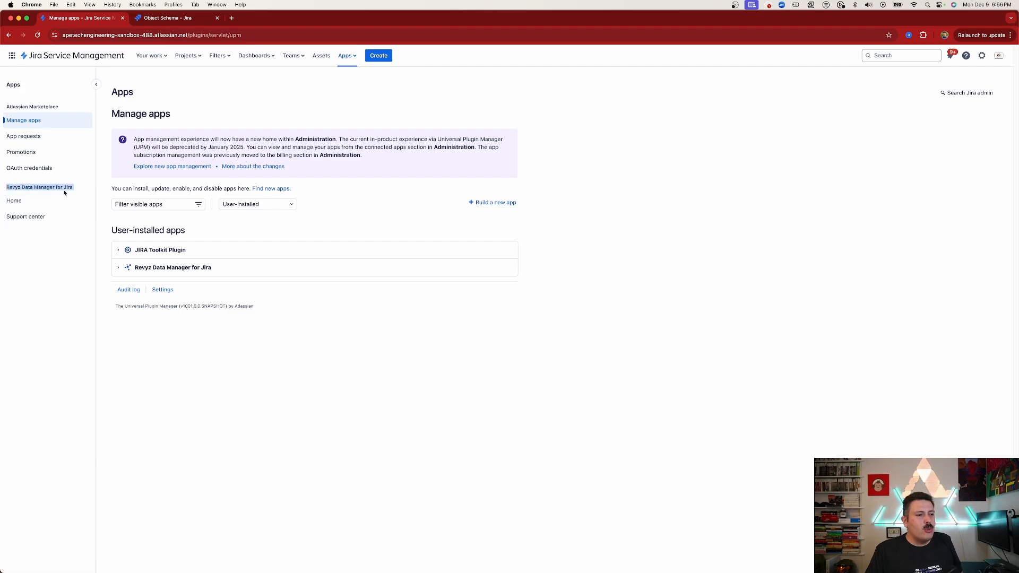
pyautogui.click(27, 202)
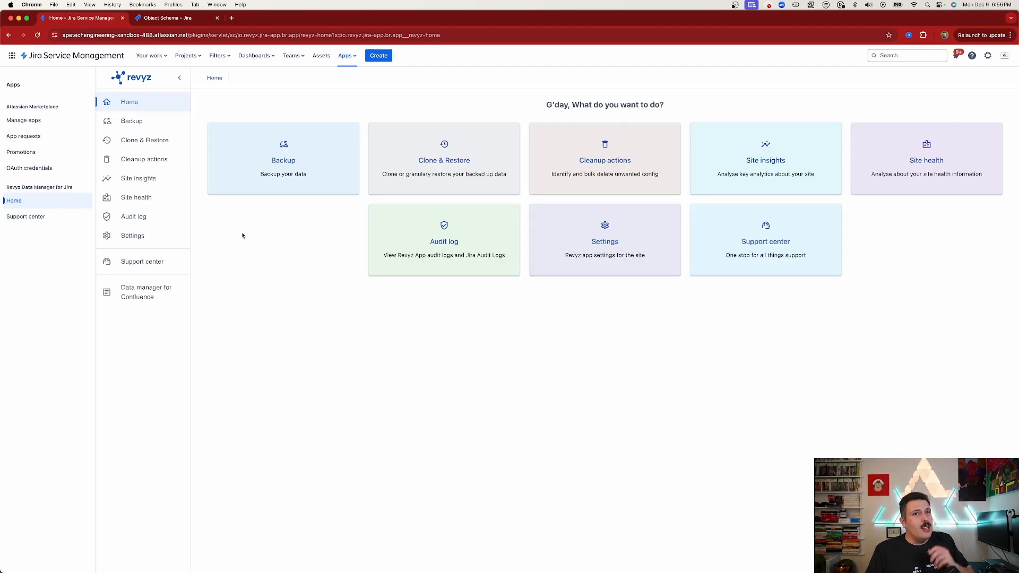
# - Check that request types are covered by Jira Configurations, then run an on-demand backup with Assets Configurations excluded
pyautogui.click(291, 168)
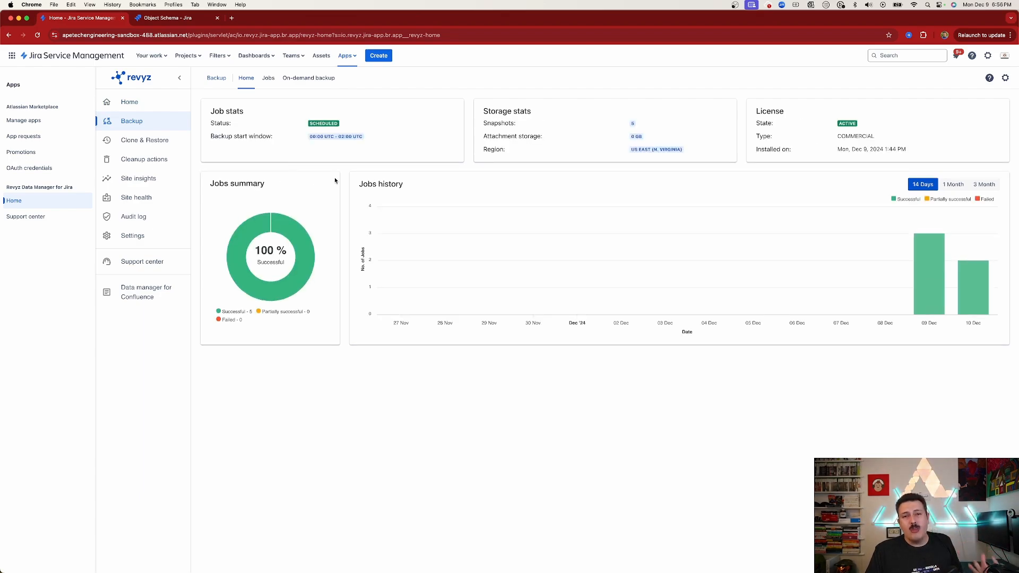
pyautogui.click(307, 78)
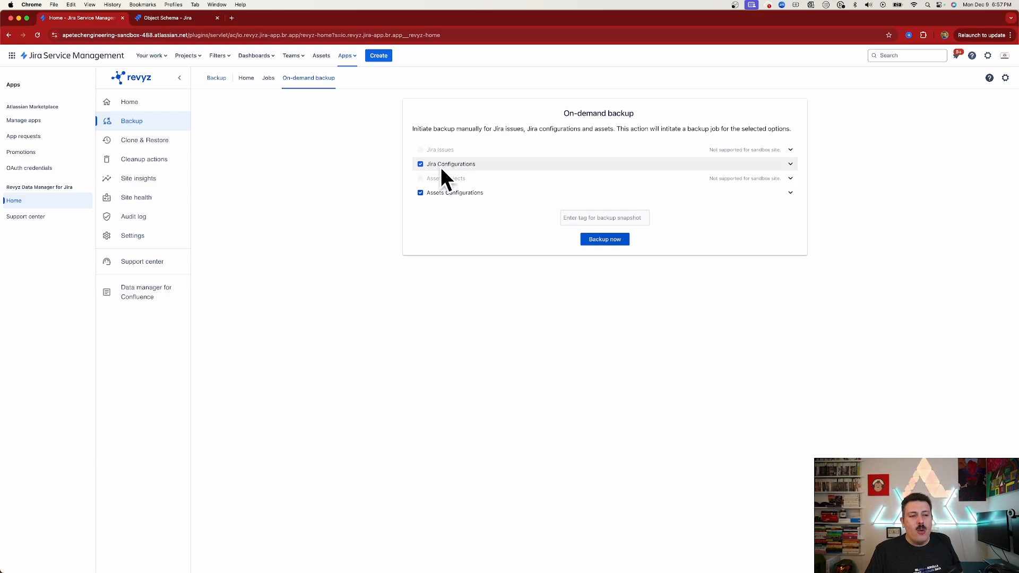
pyautogui.click(792, 164)
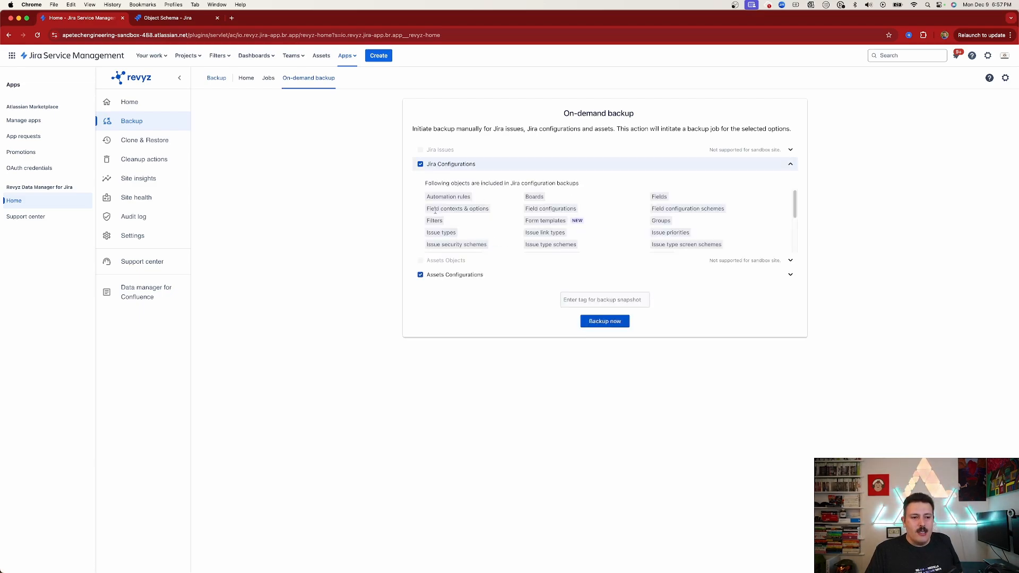
pyautogui.scroll(-5, 673, 212)
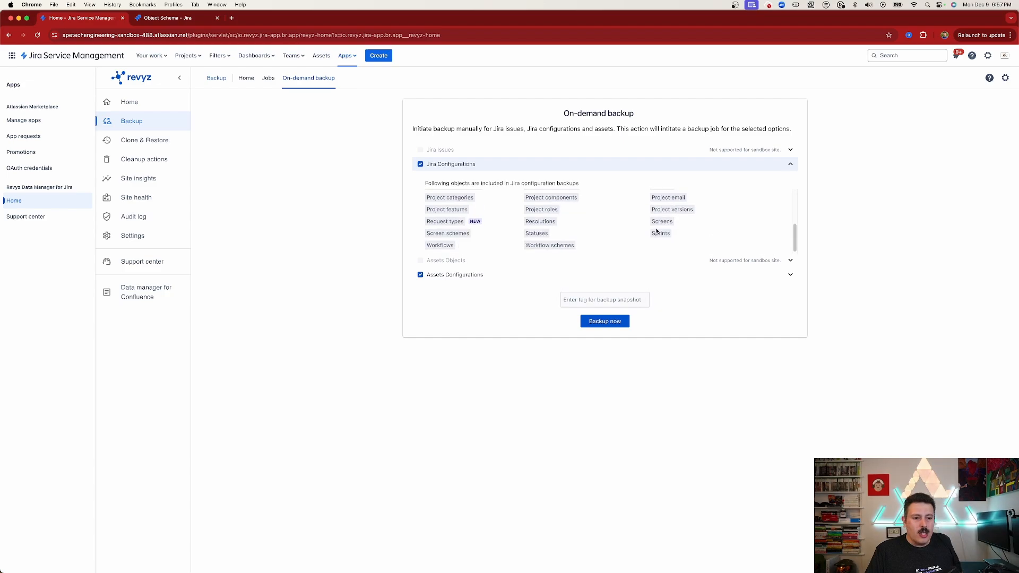
pyautogui.moveTo(428, 222); pyautogui.dragTo(457, 222)
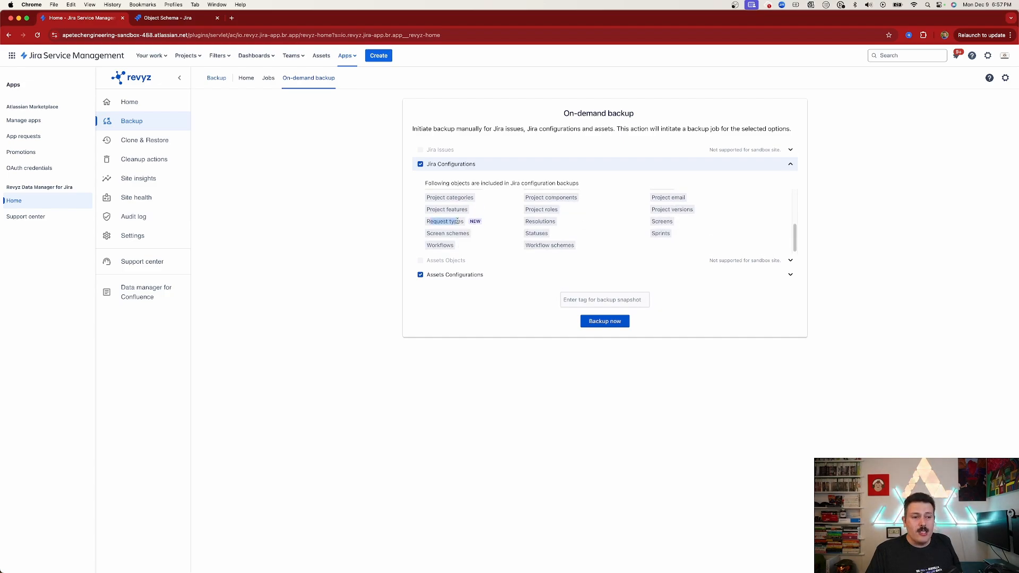
pyautogui.click(420, 275)
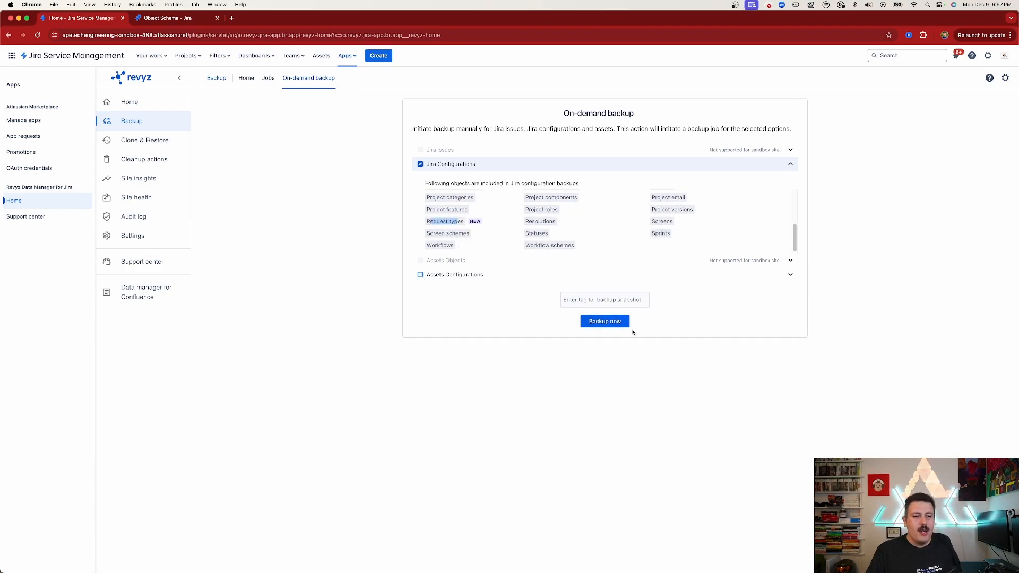
pyautogui.click(625, 323)
pyautogui.click(691, 164)
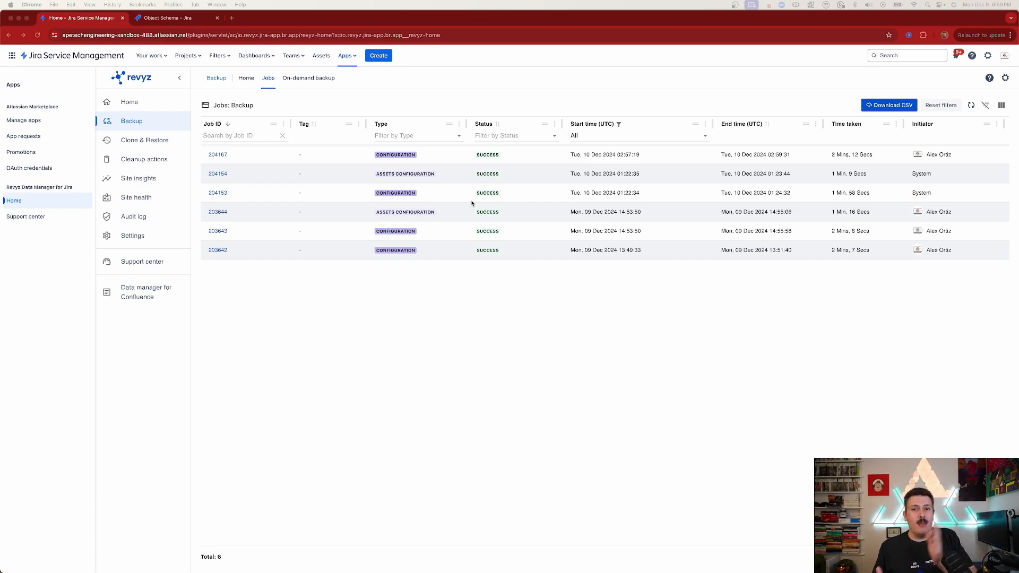
# - Examine the cross-site connections settings, including the forms for adding and activating a connection, and cancel both forms
pyautogui.click(129, 236)
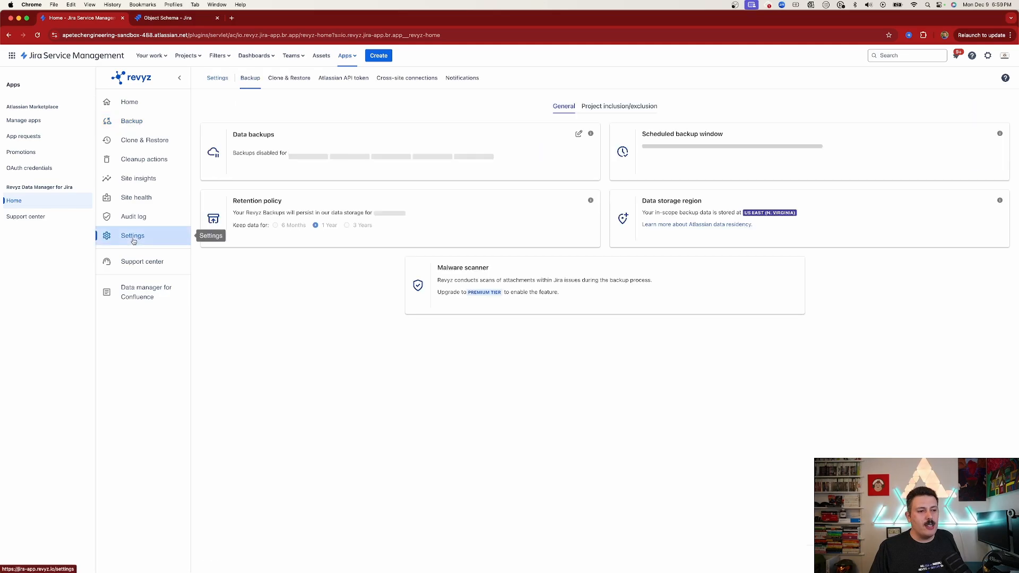
pyautogui.click(394, 79)
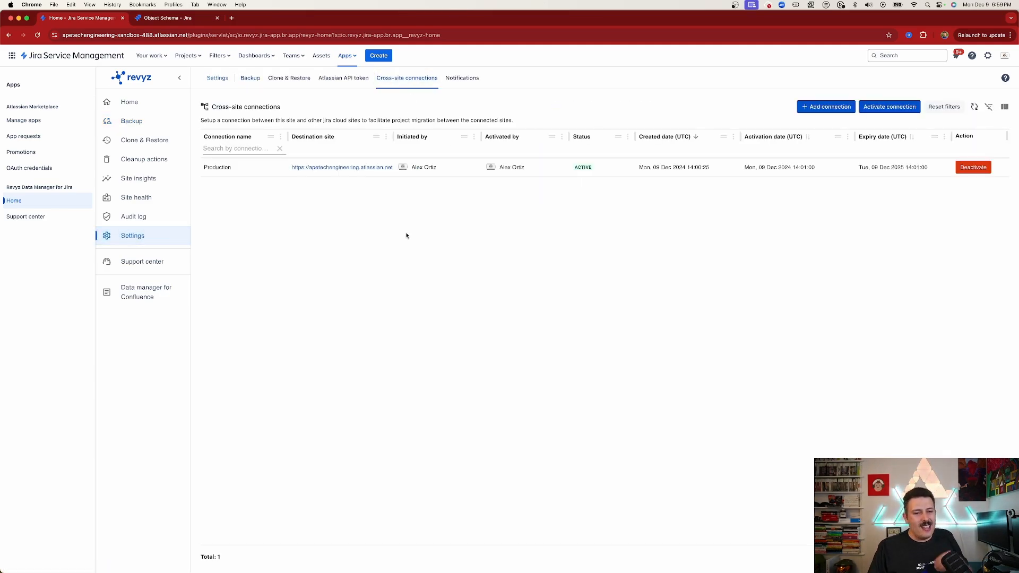
pyautogui.click(824, 107)
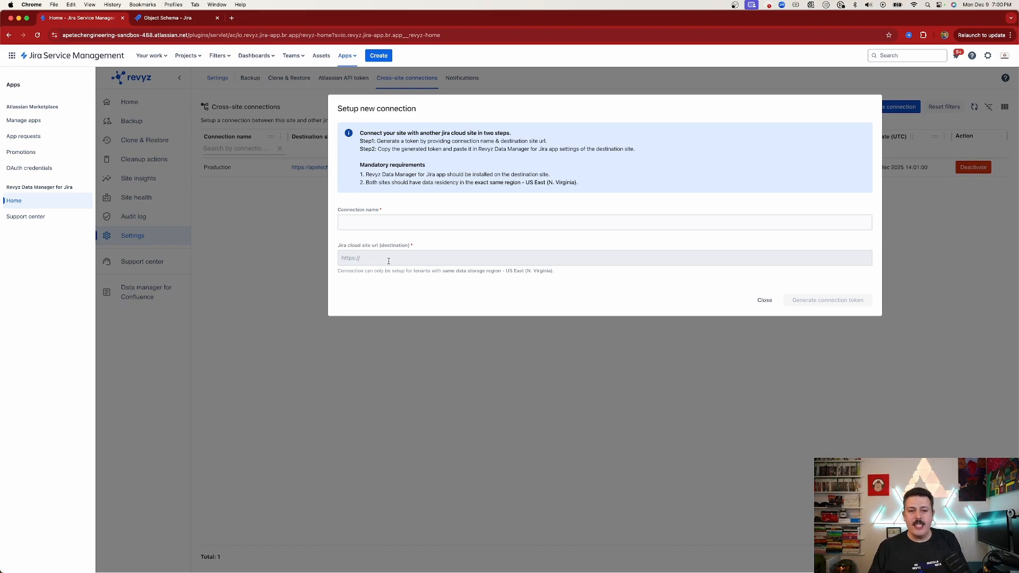
pyautogui.click(765, 300)
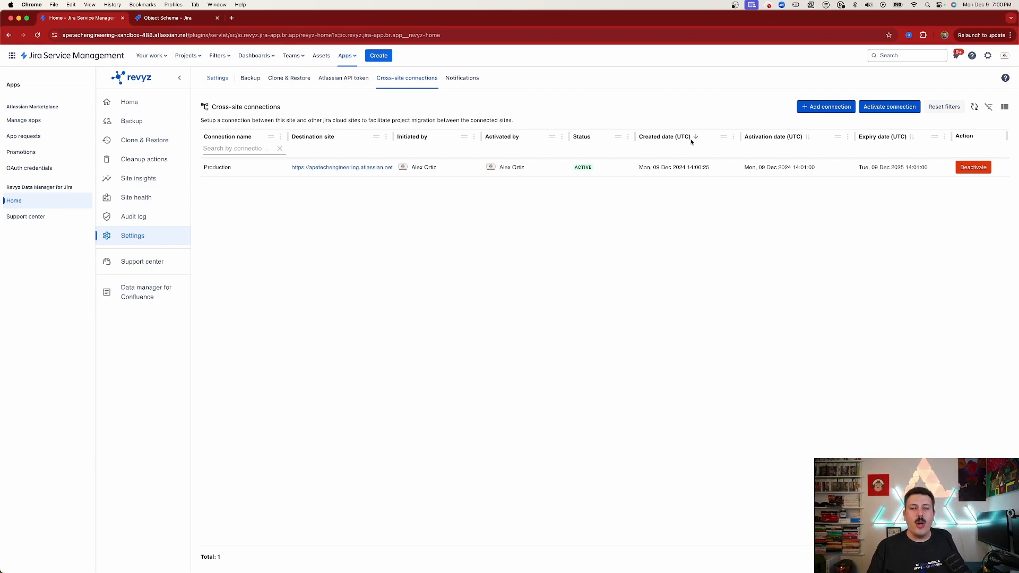
pyautogui.click(893, 107)
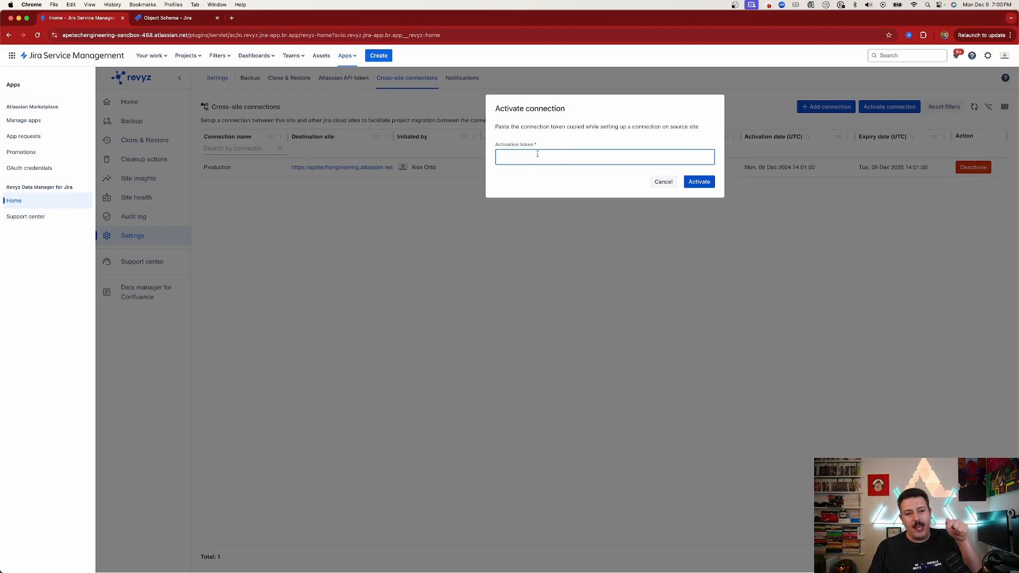
pyautogui.click(664, 182)
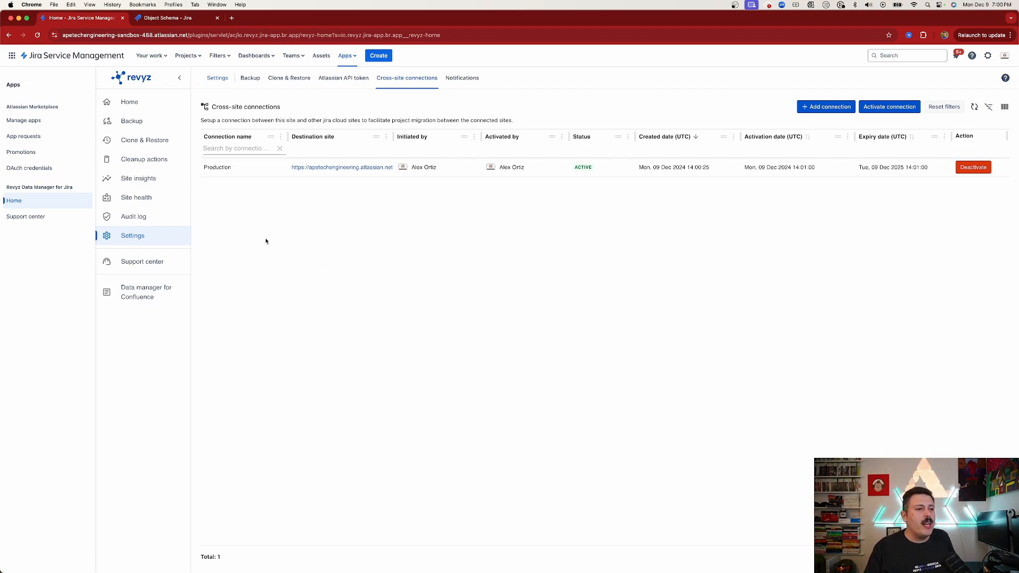
pyautogui.click(126, 142)
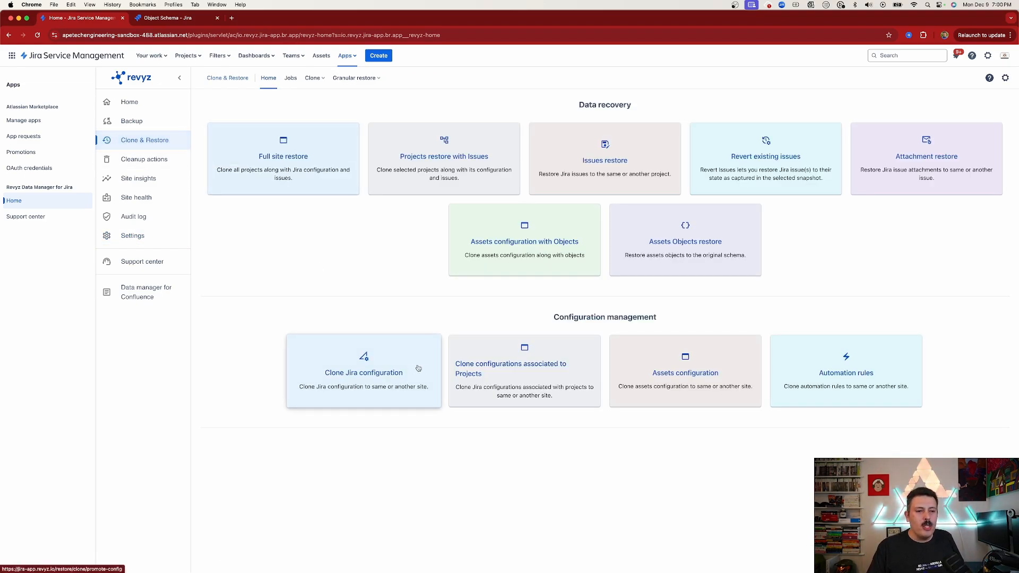
pyautogui.click(452, 172)
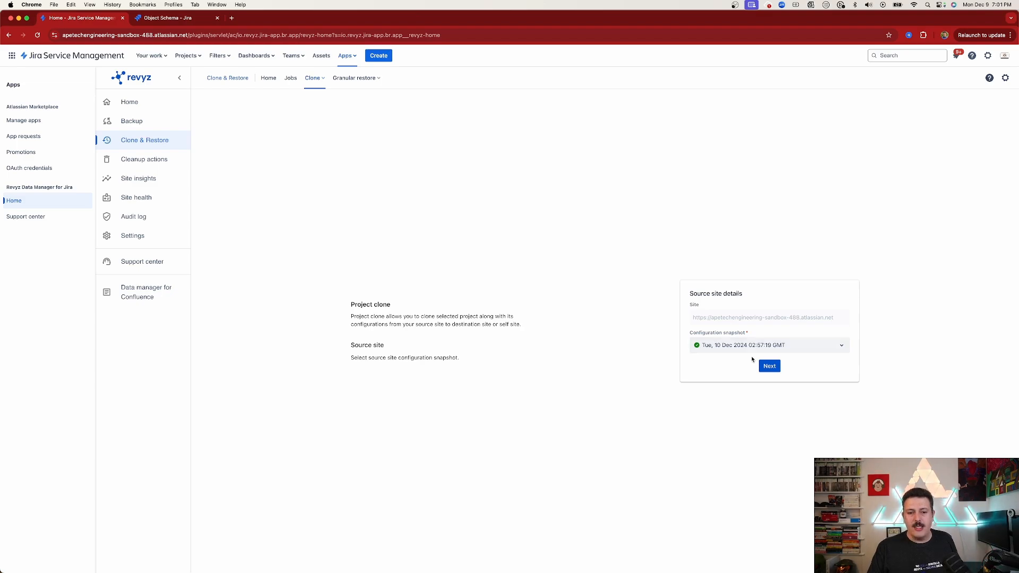
pyautogui.click(769, 366)
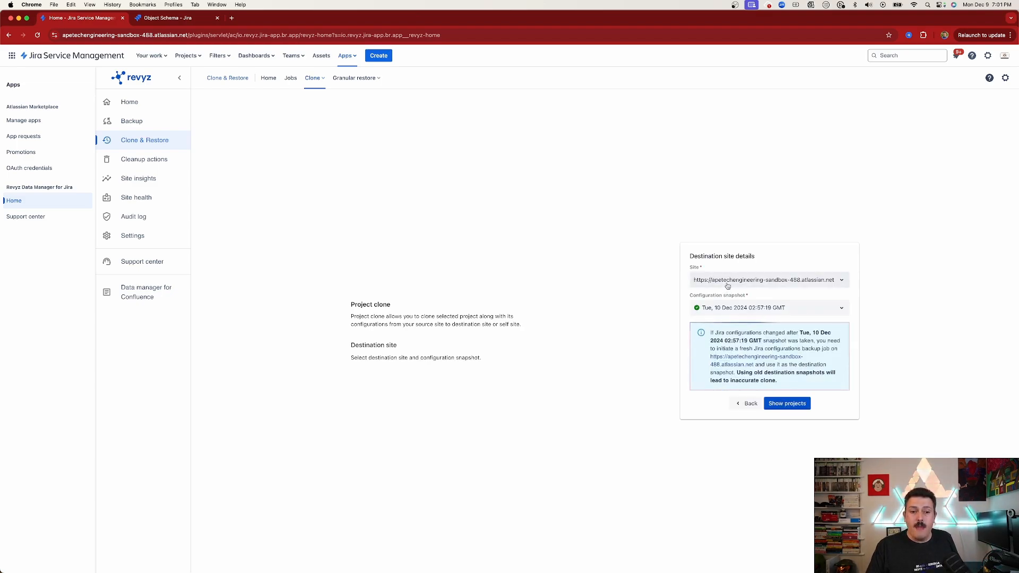
pyautogui.click(727, 285)
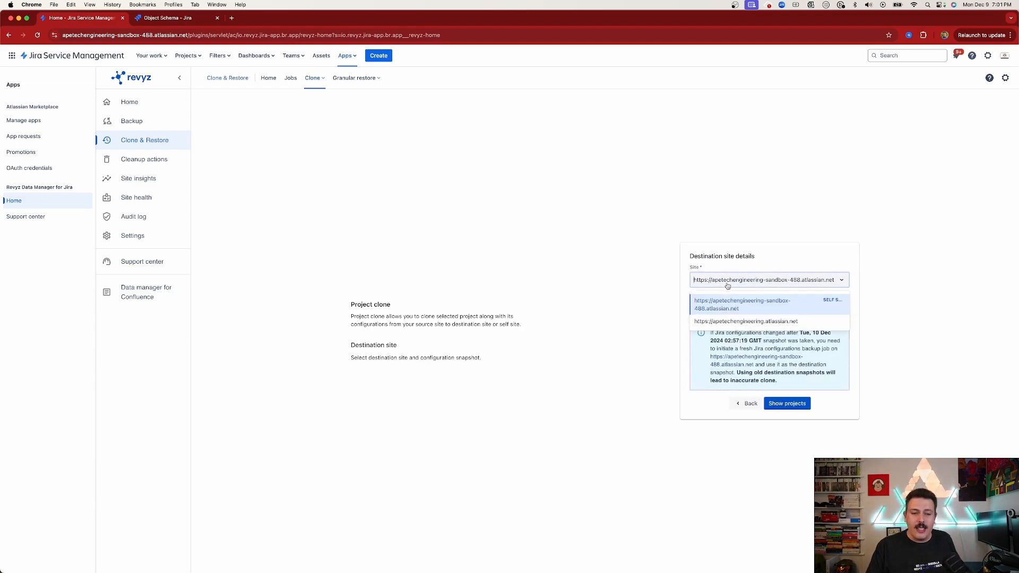
pyautogui.click(721, 322)
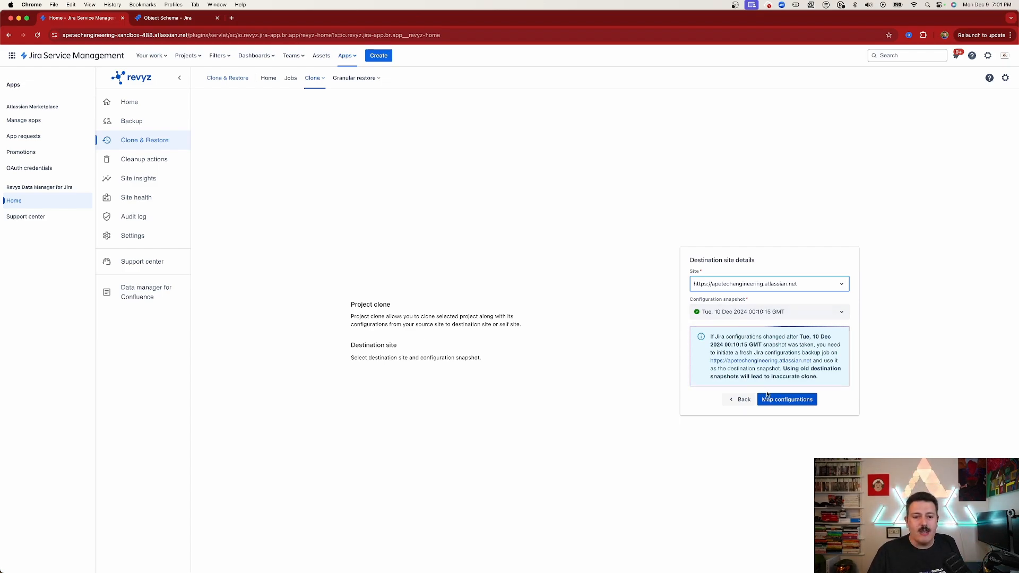
pyautogui.click(787, 401)
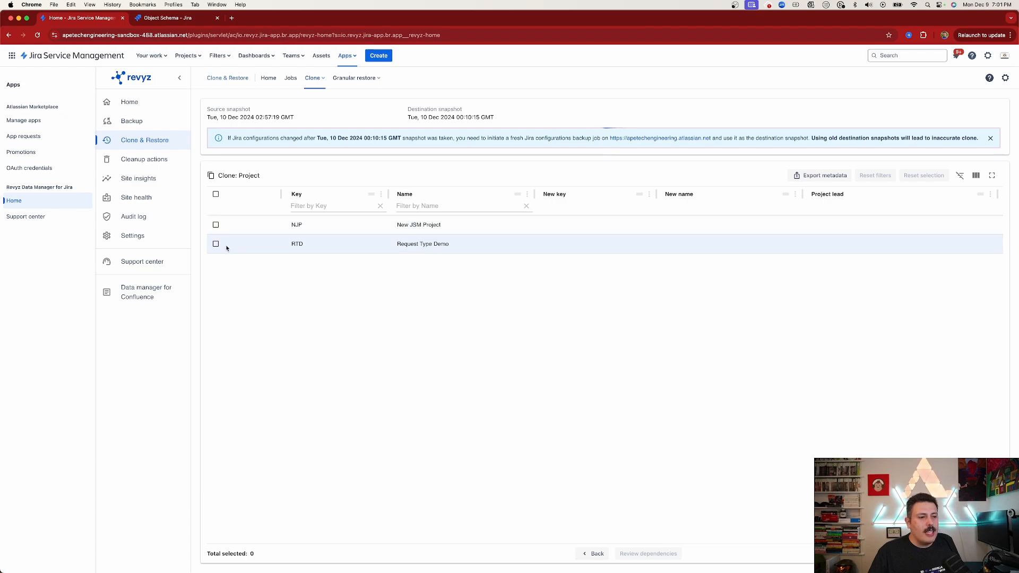
# - Select the Request Type Demo project for cloning and review its request type dependencies, including Create New Videos Intake
pyautogui.click(215, 243)
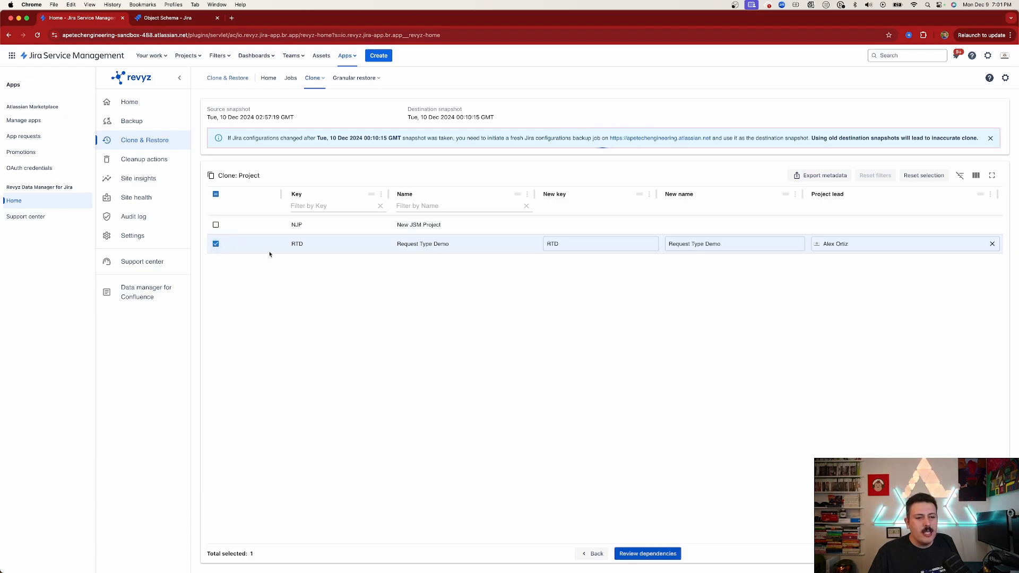
pyautogui.click(644, 558)
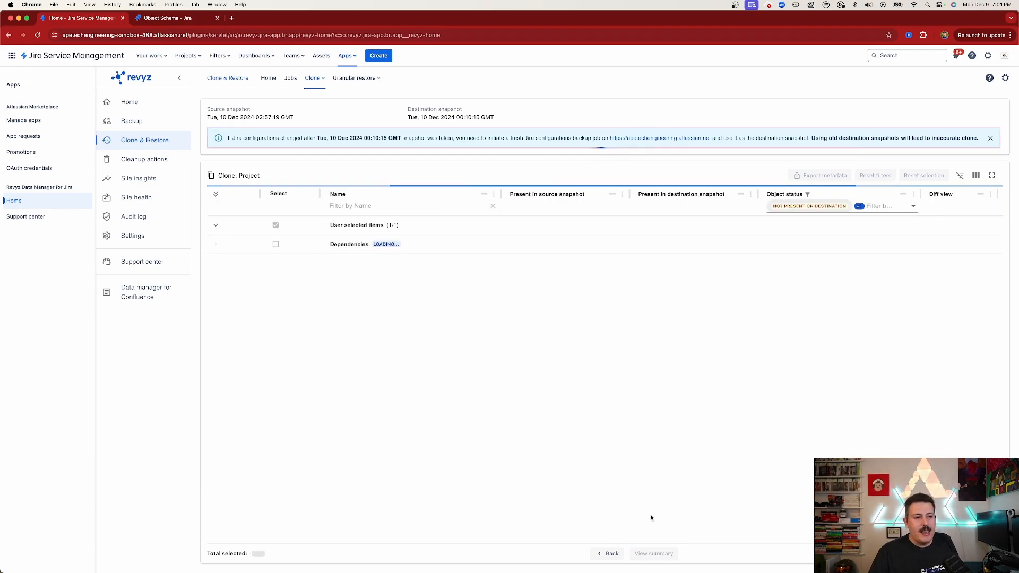
pyautogui.click(216, 245)
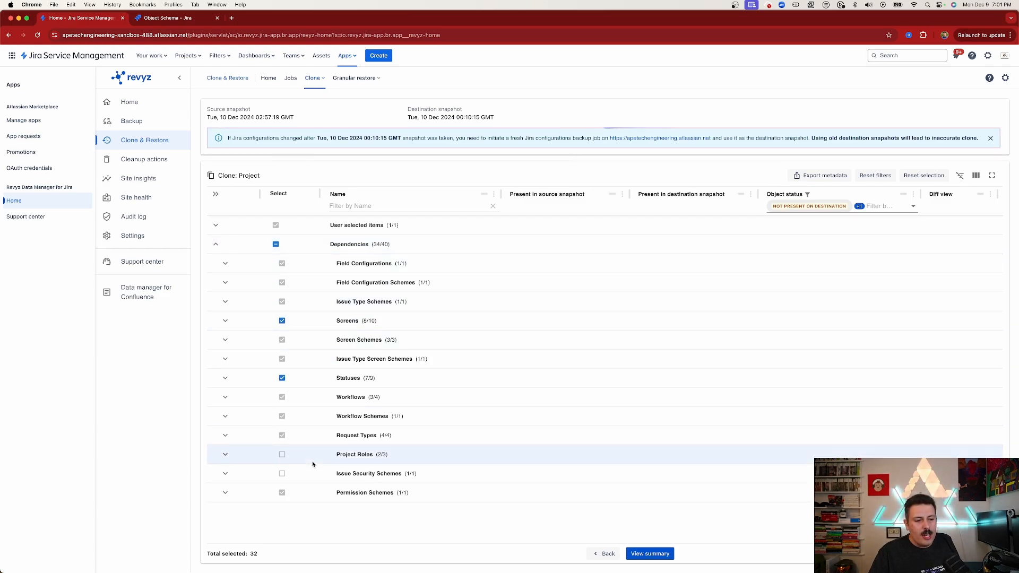
pyautogui.click(225, 435)
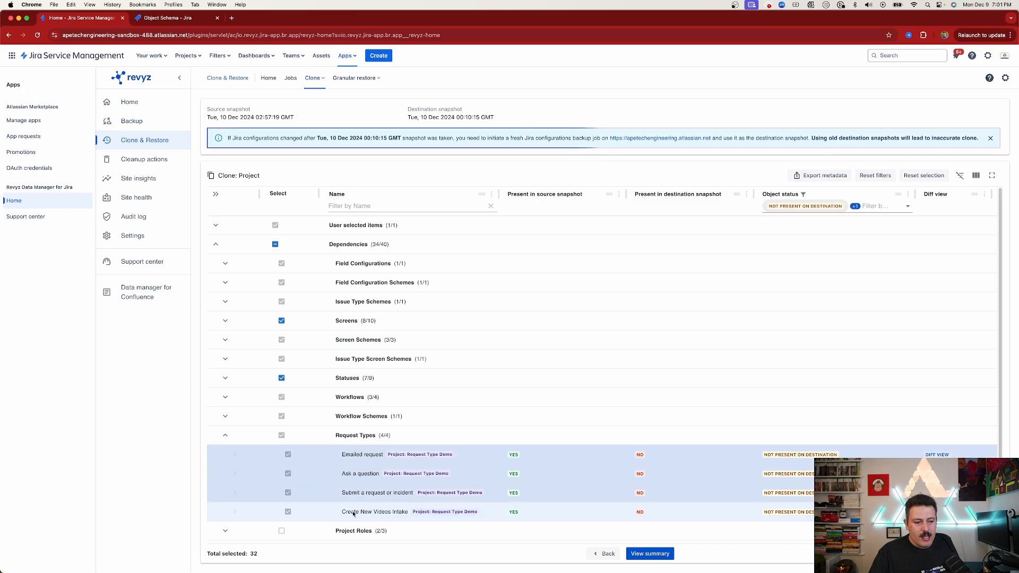
pyautogui.moveTo(341, 512); pyautogui.dragTo(409, 513)
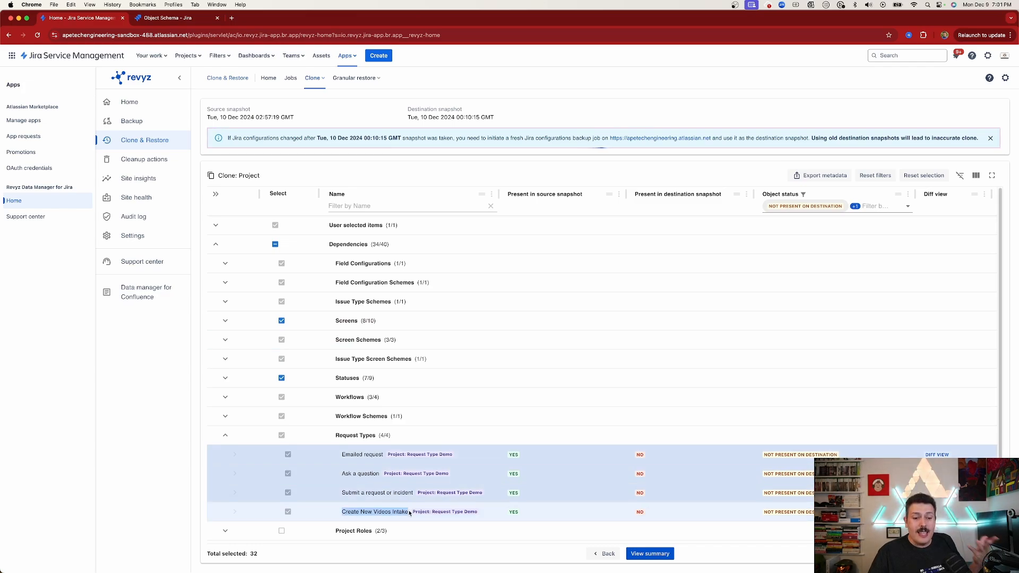
# - Proceed to the clone summary, enter the captcha in the confirmation field and run the project clone
pyautogui.click(650, 554)
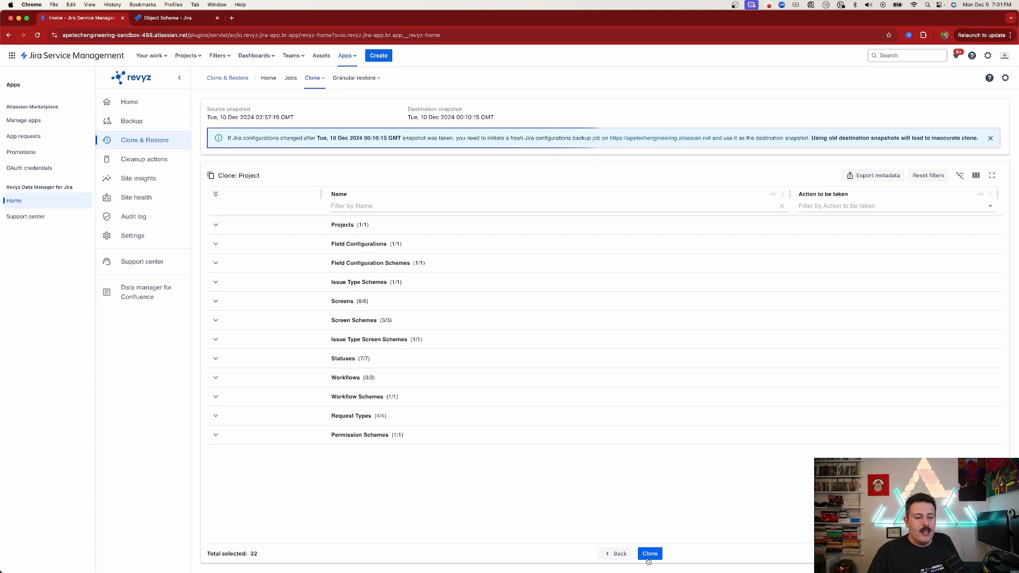
pyautogui.click(654, 558)
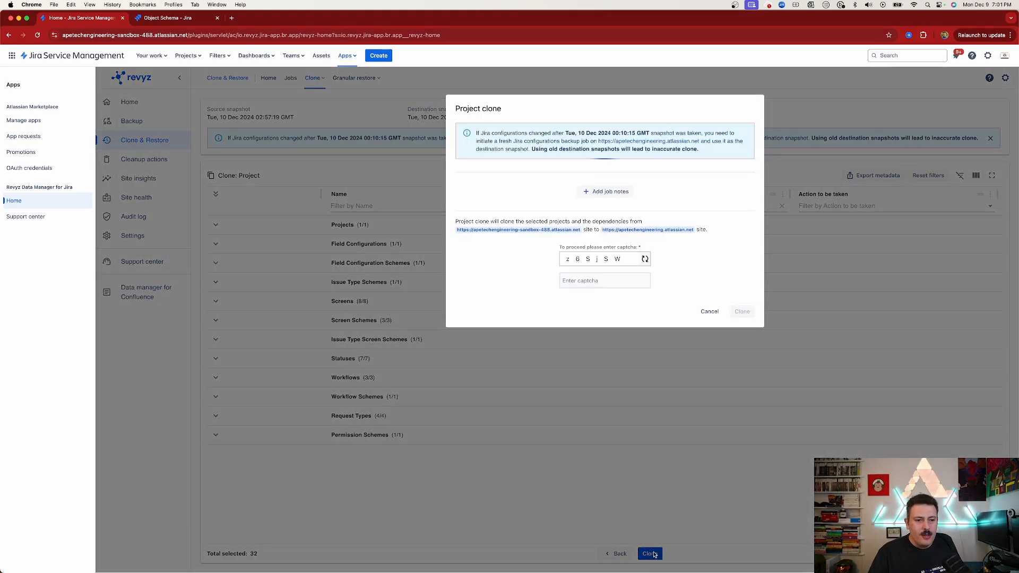
pyautogui.click(586, 281)
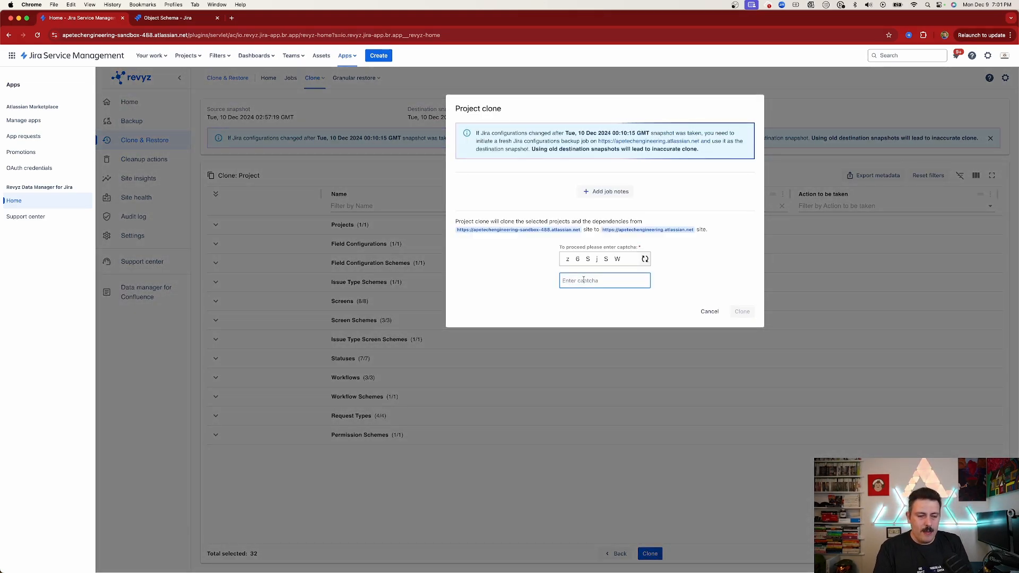
pyautogui.write('x')
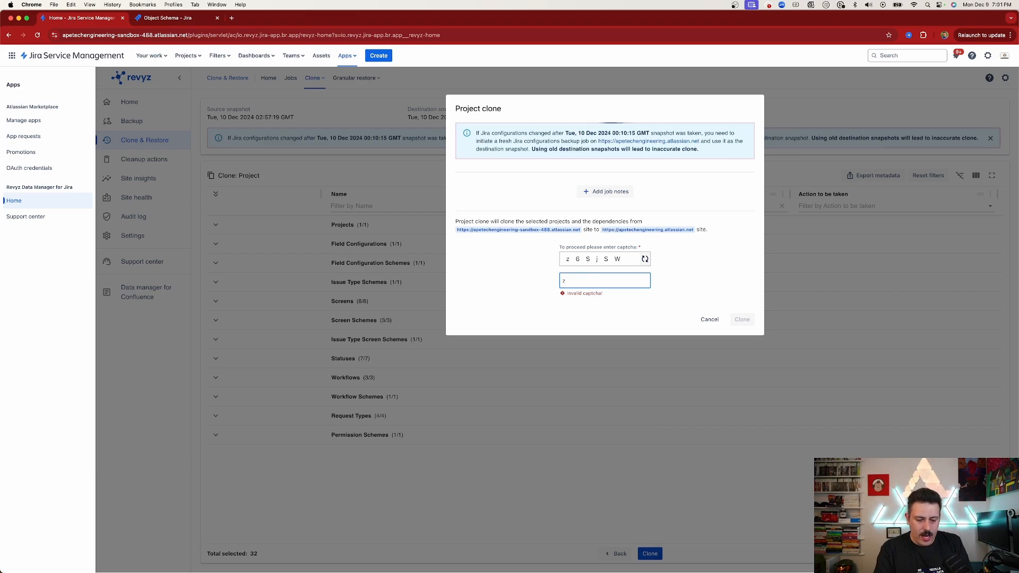
pyautogui.write('6SjSW')
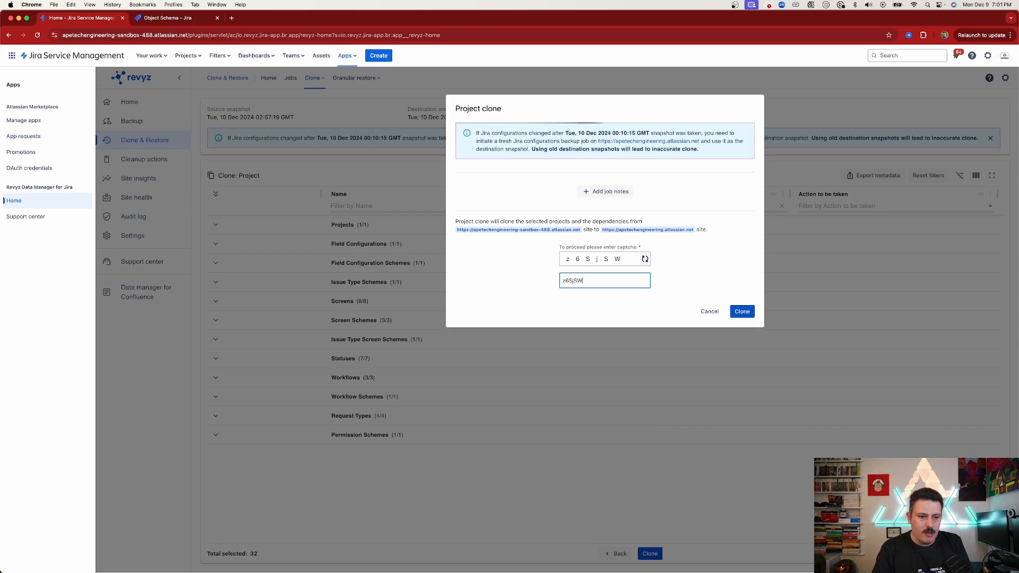
pyautogui.click(743, 312)
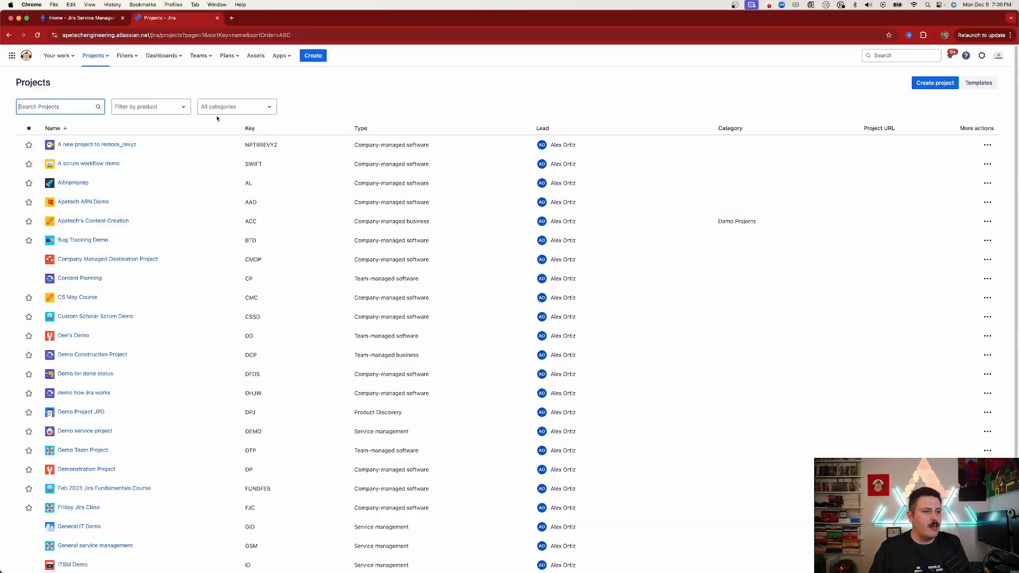
# - Filter the project list to Jira Service Management projects and open the cloned Request Type Demo project at a larger page zoom
pyautogui.click(232, 108)
pyautogui.click(169, 108)
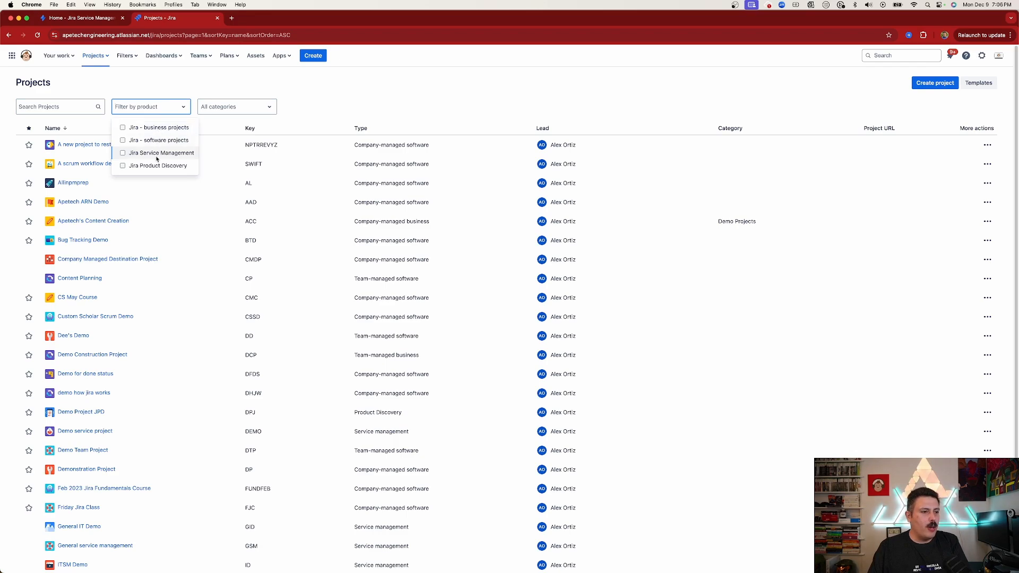
pyautogui.click(157, 154)
pyautogui.click(178, 336)
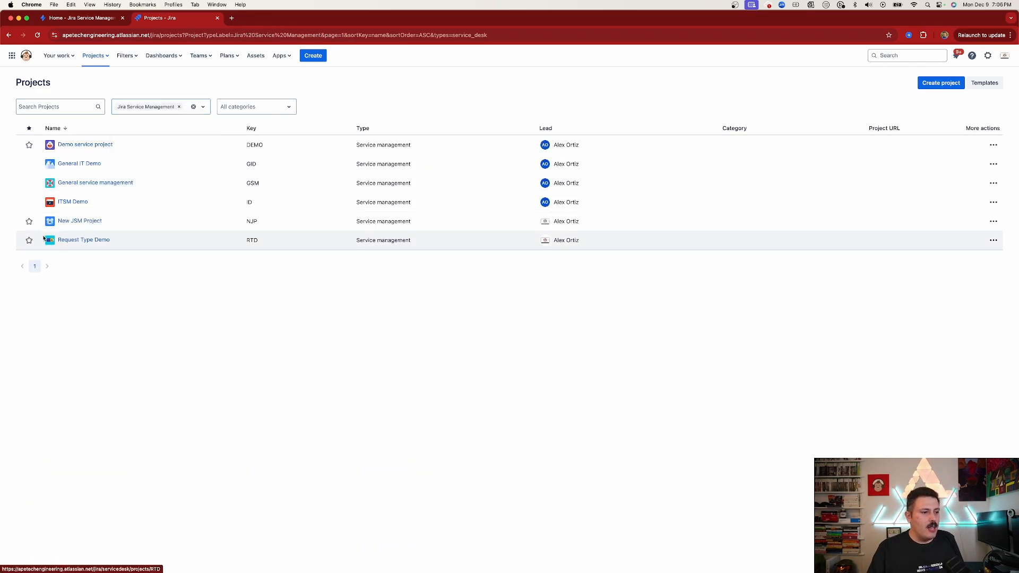
pyautogui.click(85, 243)
pyautogui.press('super+equal')
pyautogui.press('super+equal')
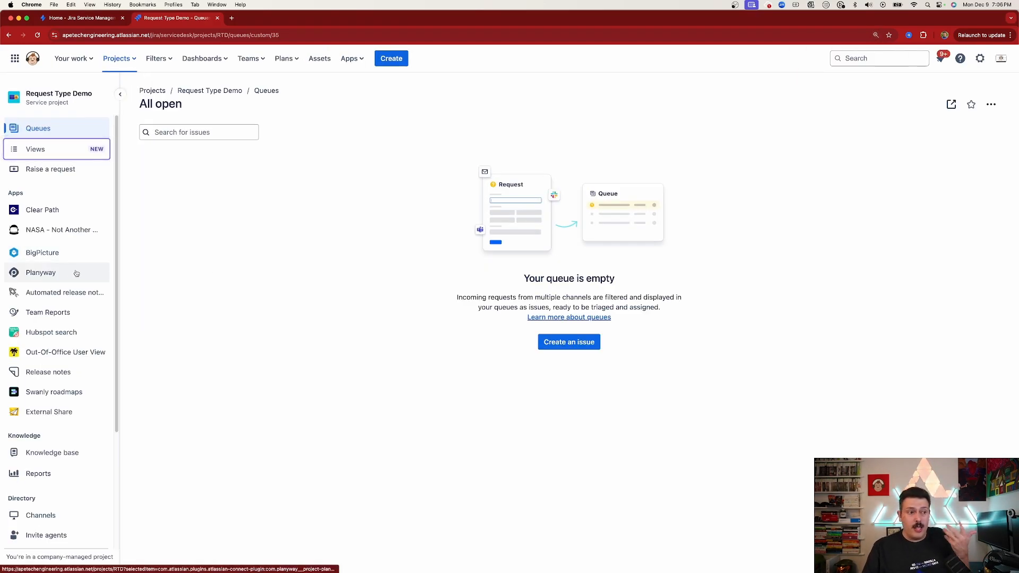
# - Show the request types in the Request Type Demo project's settings and open Create New Videos Intake to check its request form
pyautogui.scroll(-3, 65, 301)
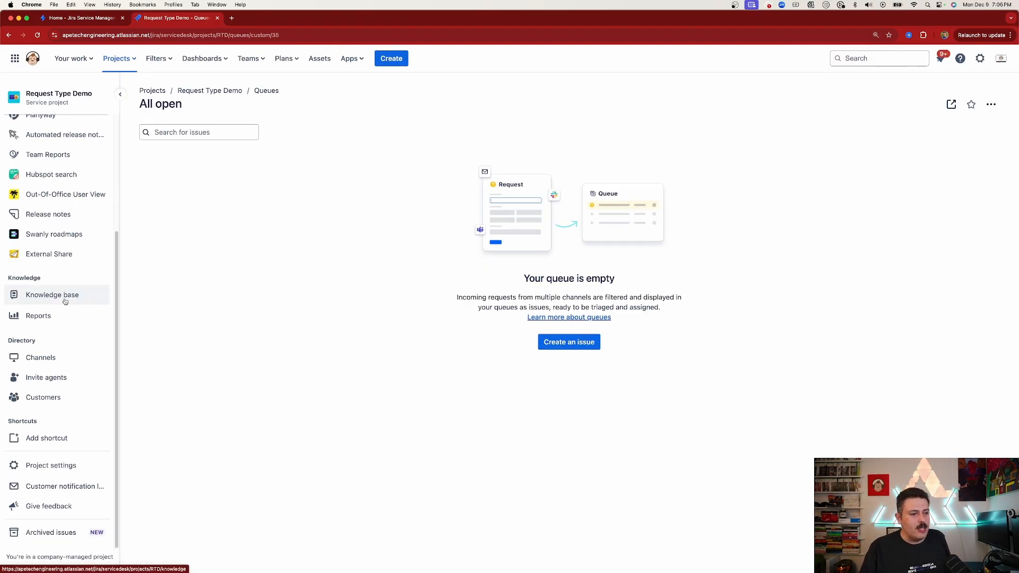
pyautogui.click(69, 466)
pyautogui.click(48, 271)
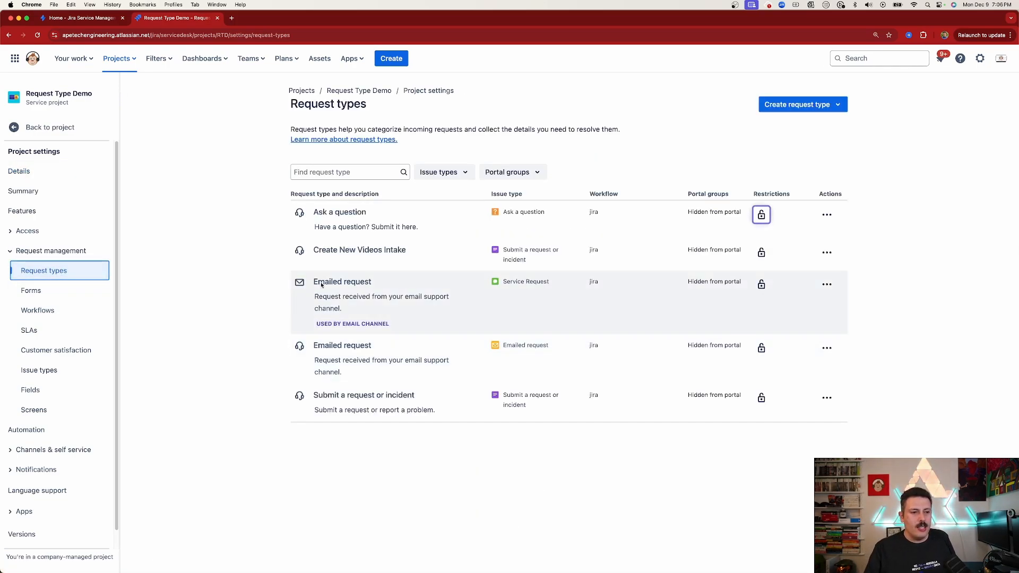
pyautogui.click(355, 253)
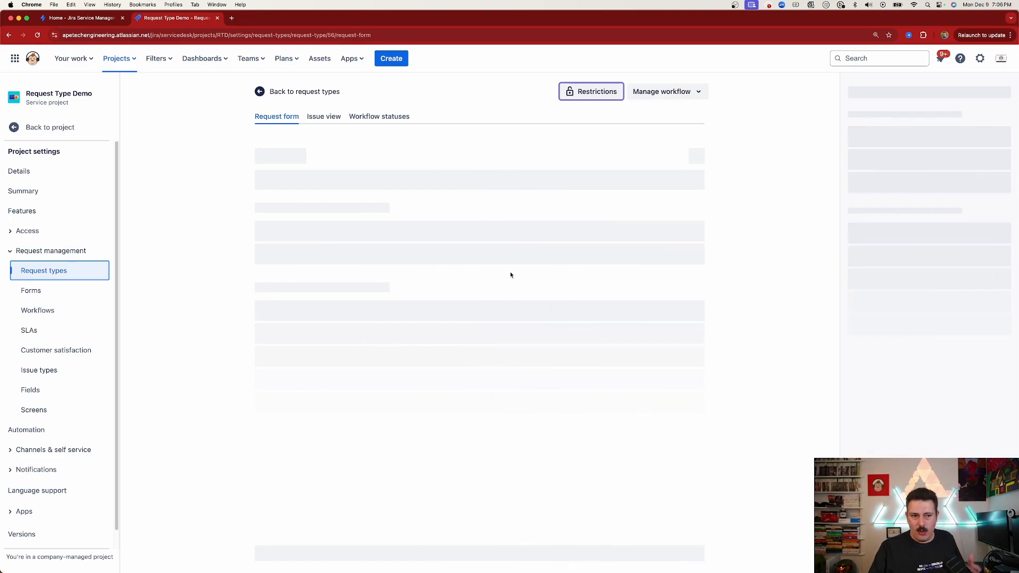